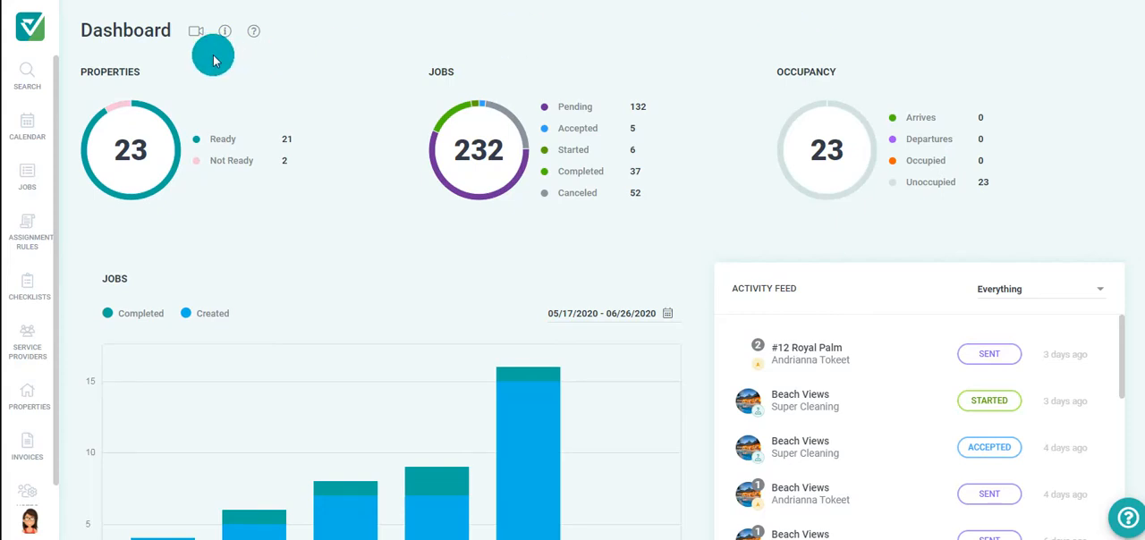
- Start a new assignment rule named "Beach Resort-After Checkout Cleaning"
{"action": "left_click", "coordinate": [27, 240]}
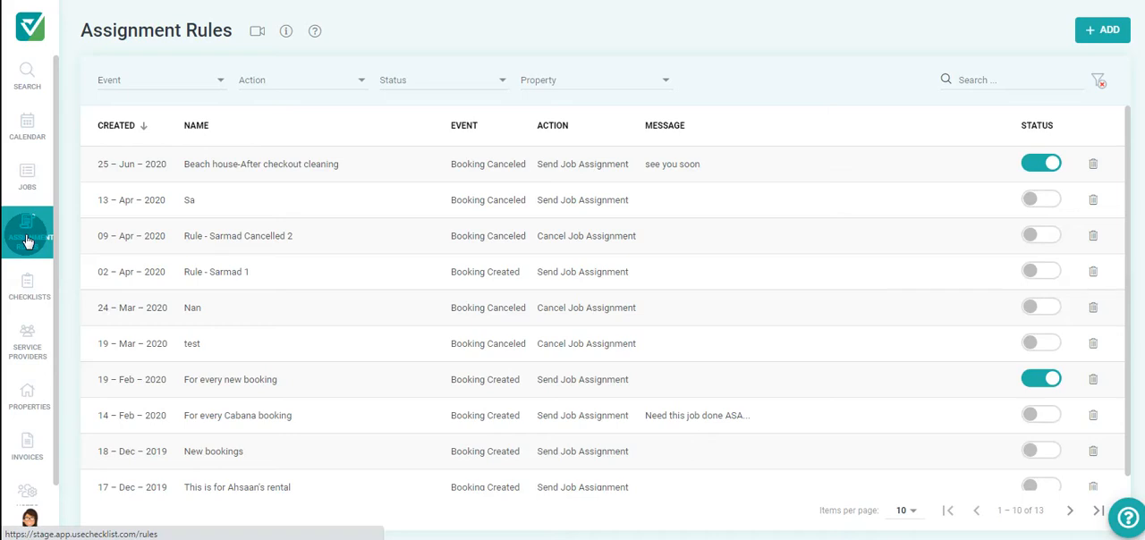
{"action": "left_click", "coordinate": [1095, 36]}
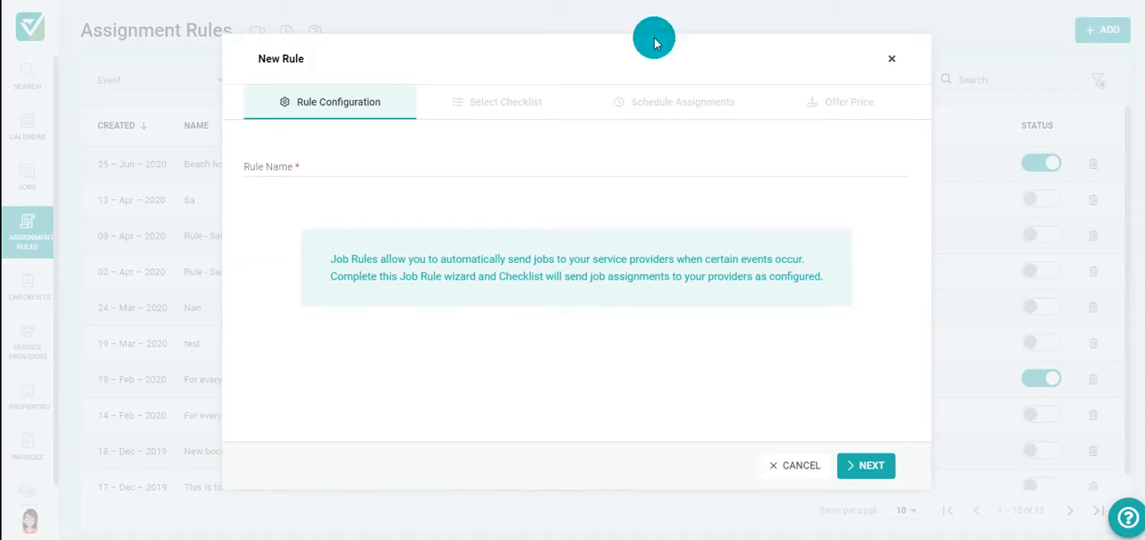
{"action": "left_click", "coordinate": [309, 164]}
{"action": "type", "text": "Beach Resort-After Checkout Cleaning"}
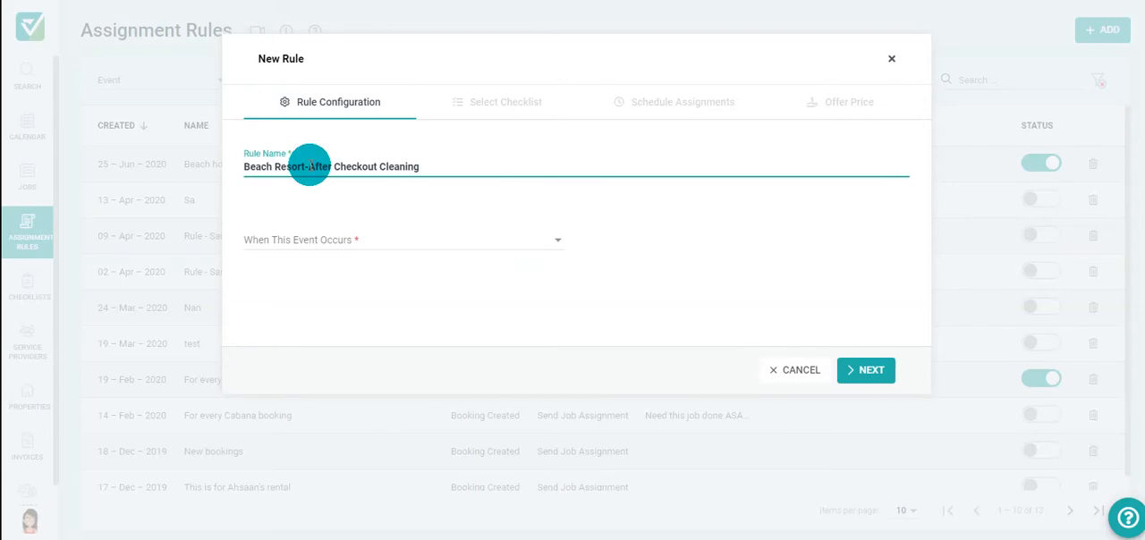
- Set the rule's triggering event to Booking Created and its action to Send Job Assignment
{"action": "left_click", "coordinate": [377, 246]}
{"action": "left_click", "coordinate": [383, 245]}
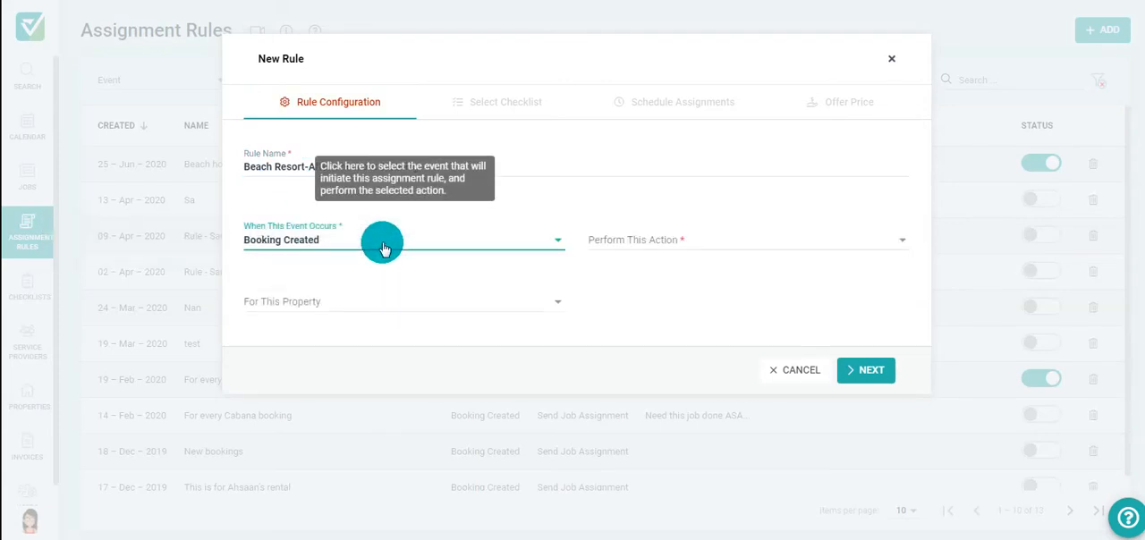
{"action": "left_click", "coordinate": [662, 243]}
{"action": "left_click", "coordinate": [664, 241]}
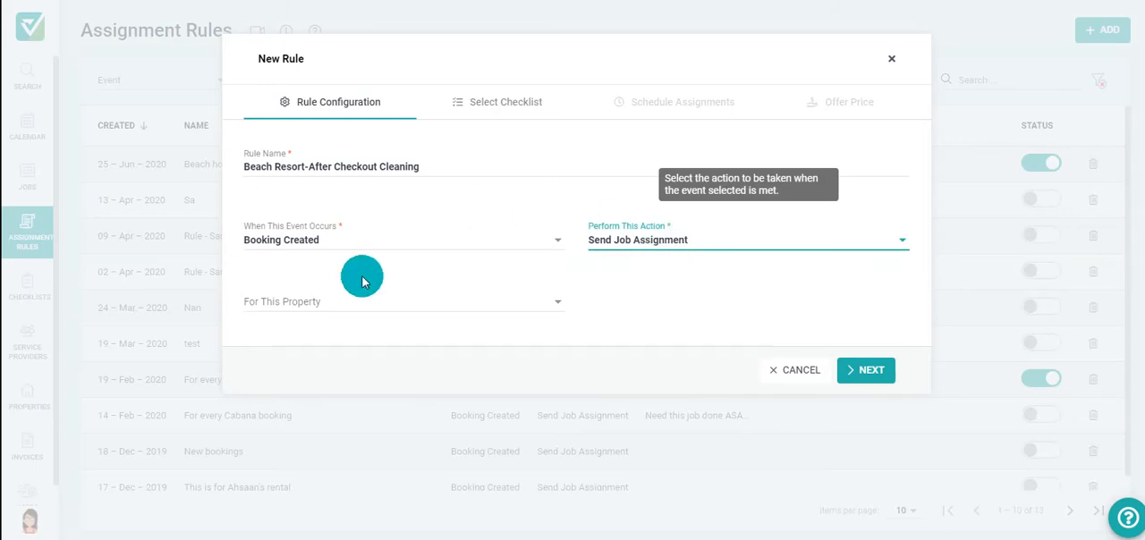
- Apply the rule to the properties Ahsaan's Rental and Beach Views
{"action": "left_click", "coordinate": [472, 301]}
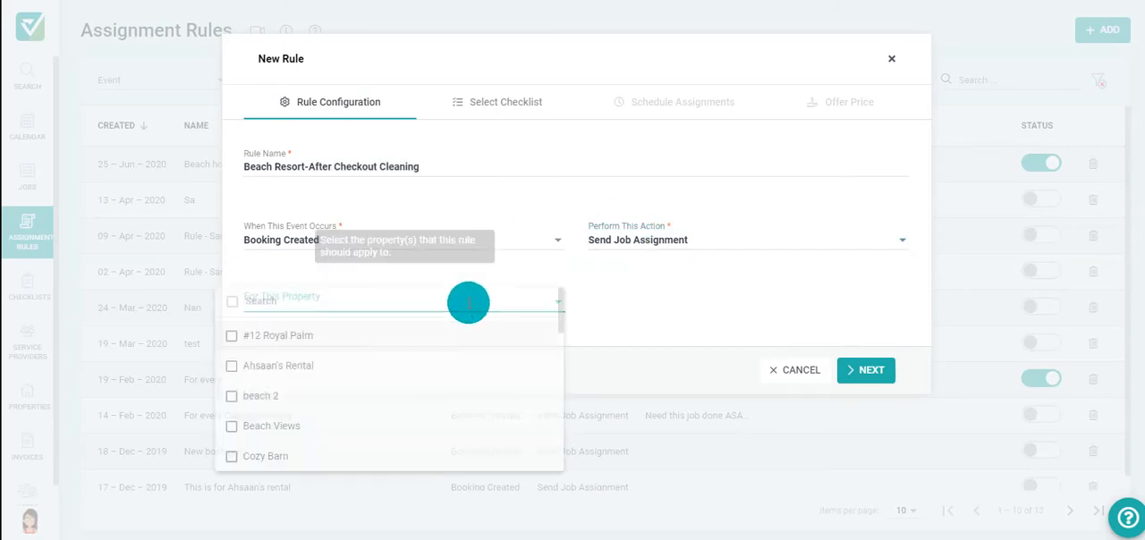
{"action": "left_click", "coordinate": [403, 361]}
{"action": "left_click", "coordinate": [389, 424]}
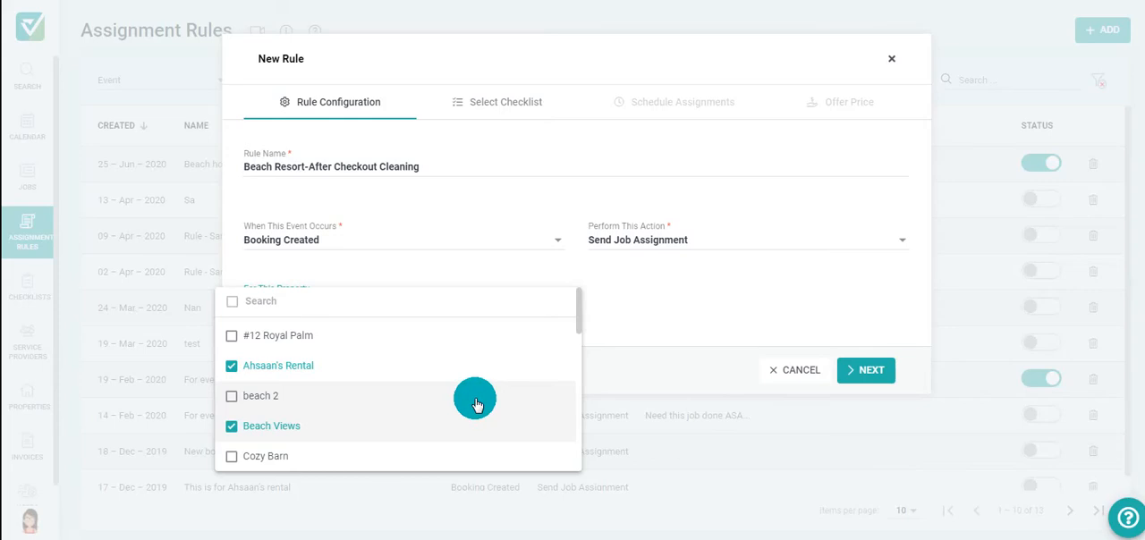
{"action": "left_click", "coordinate": [617, 302]}
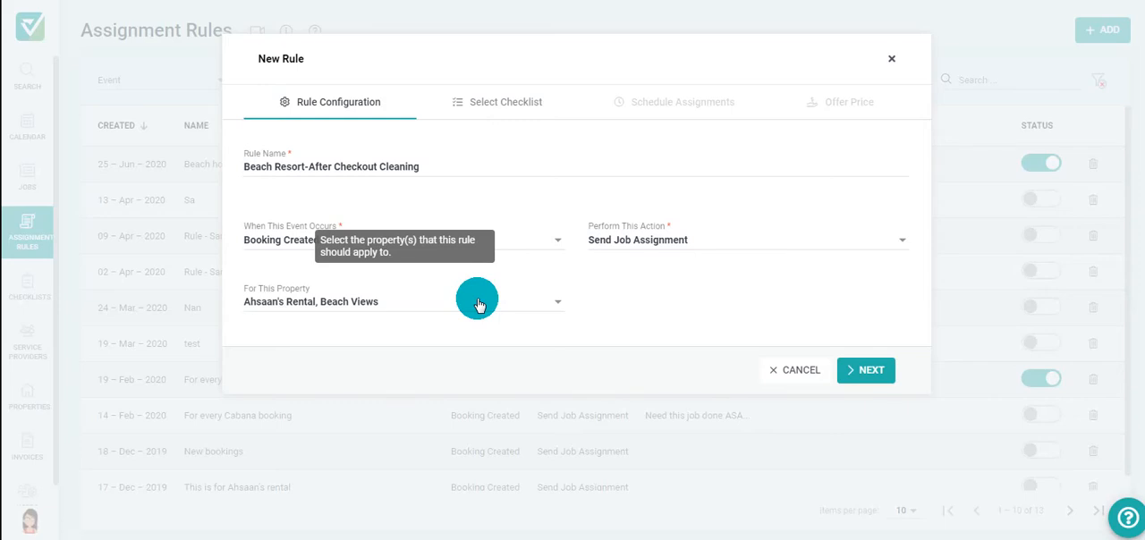
- Change the triggering event to Booking Canceled, try the Cancel Job Assignment action, and set it back to Send Job Assignment
{"action": "left_click", "coordinate": [809, 241]}
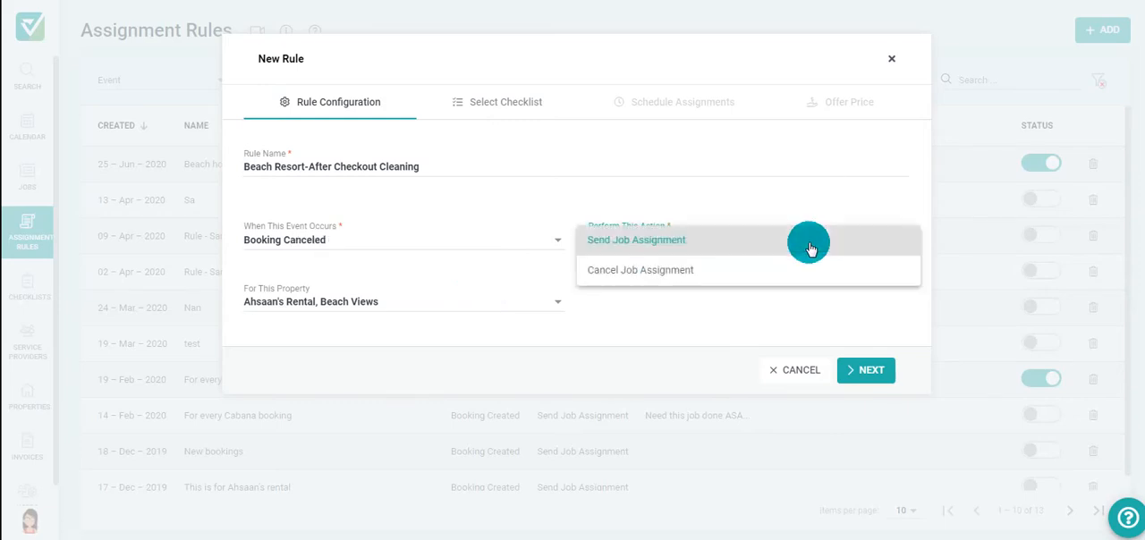
{"action": "left_click", "coordinate": [728, 269]}
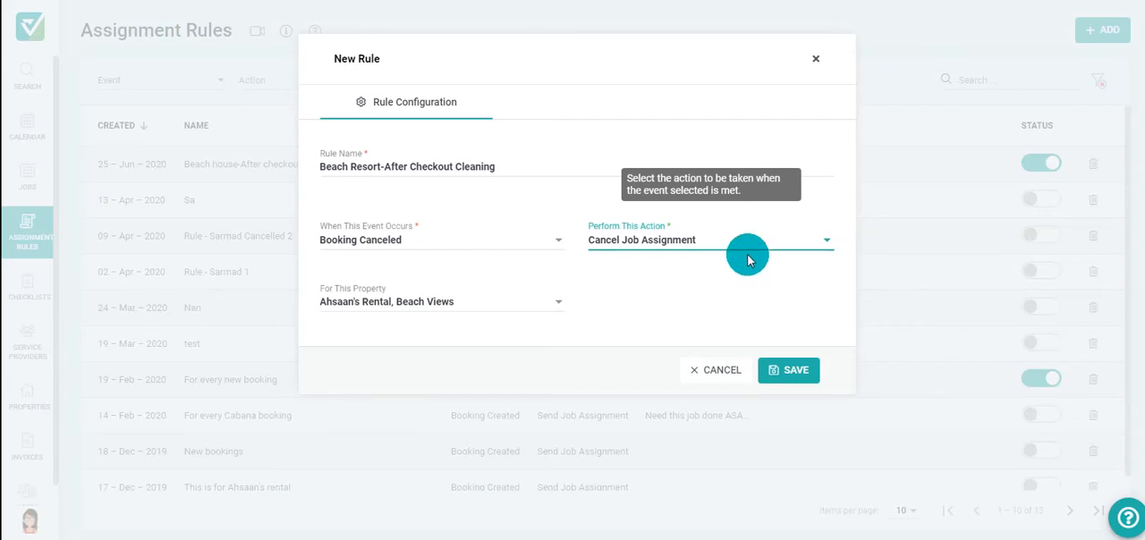
{"action": "left_click", "coordinate": [756, 253]}
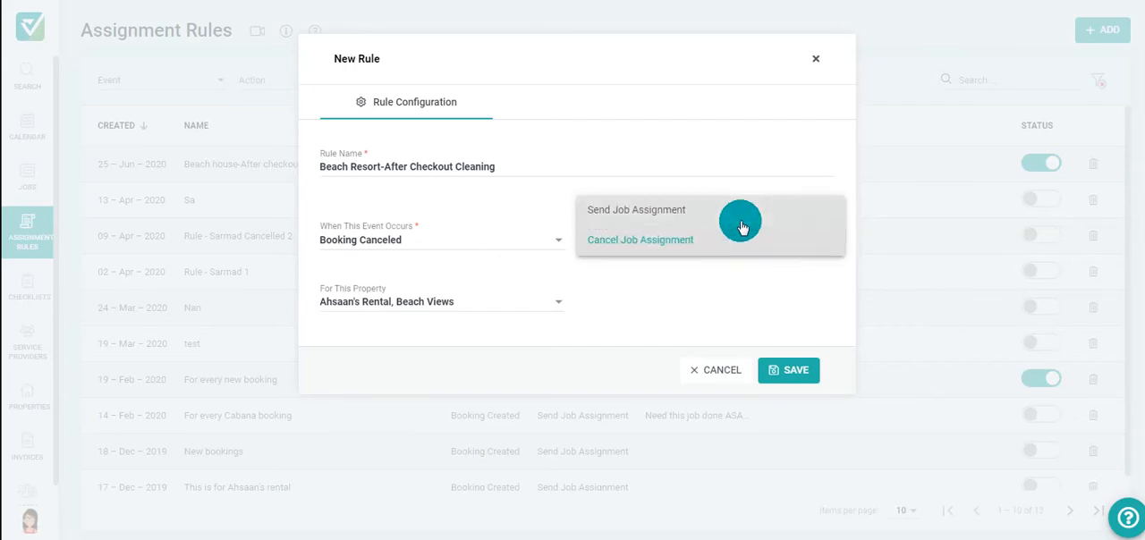
{"action": "left_click", "coordinate": [735, 212]}
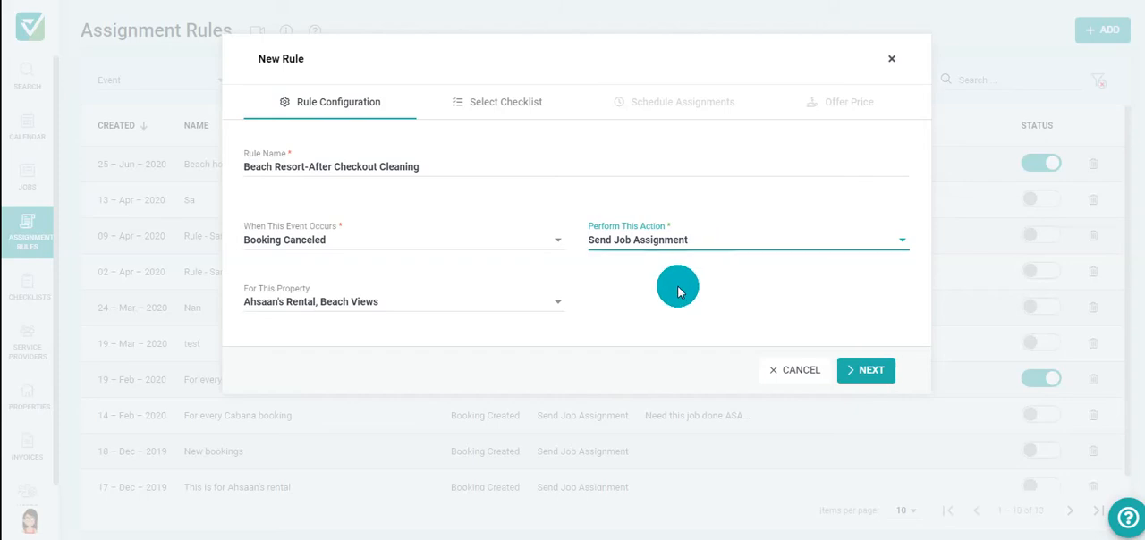
- Attach the checklists "Beach houses- after checkout cleaning" and "After every checkout" to the rule and continue to scheduling
{"action": "left_click", "coordinate": [863, 370]}
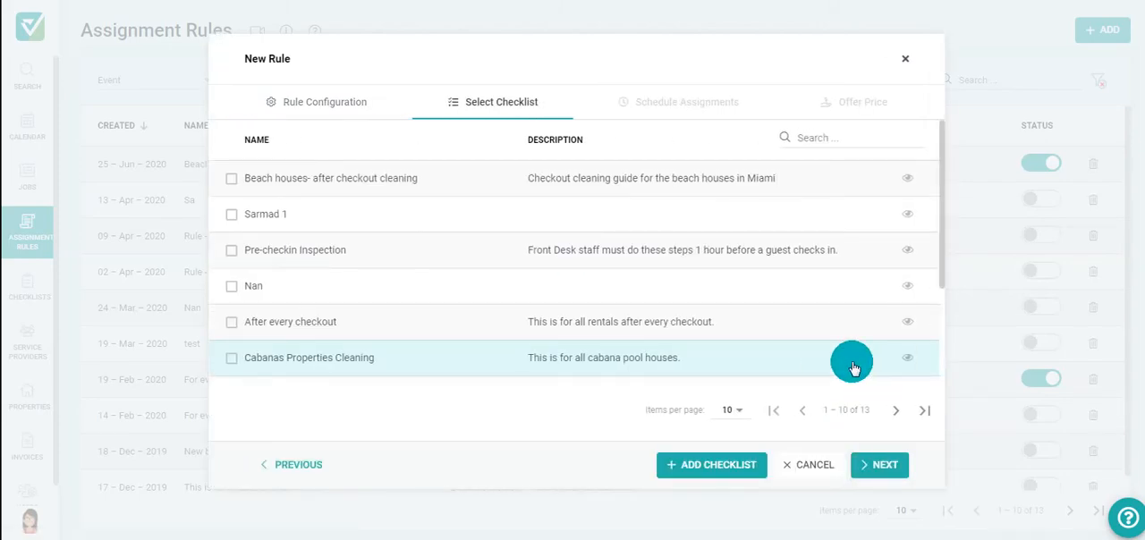
{"action": "left_click", "coordinate": [231, 178]}
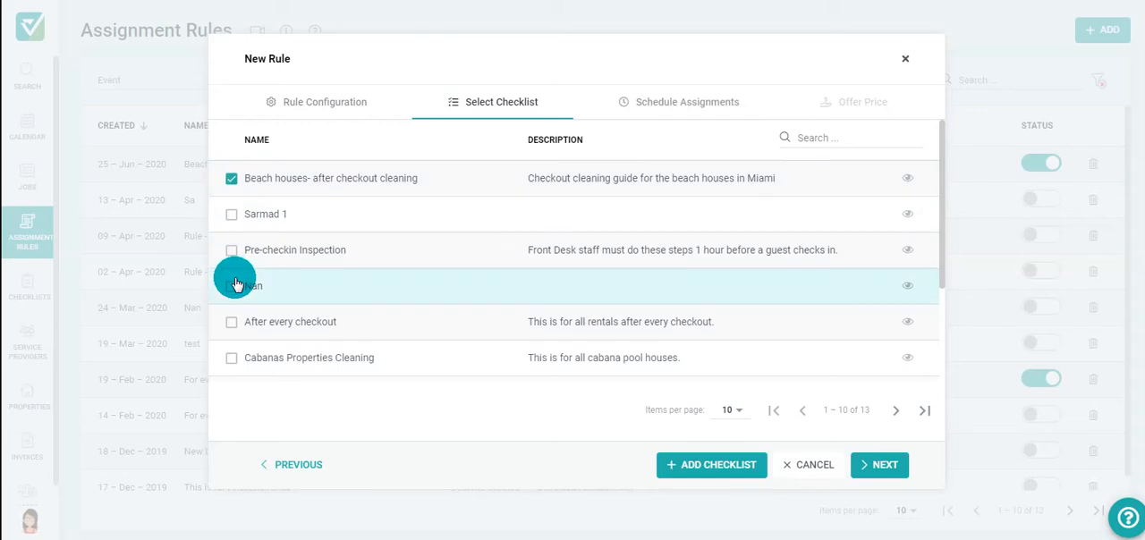
{"action": "left_click", "coordinate": [231, 324]}
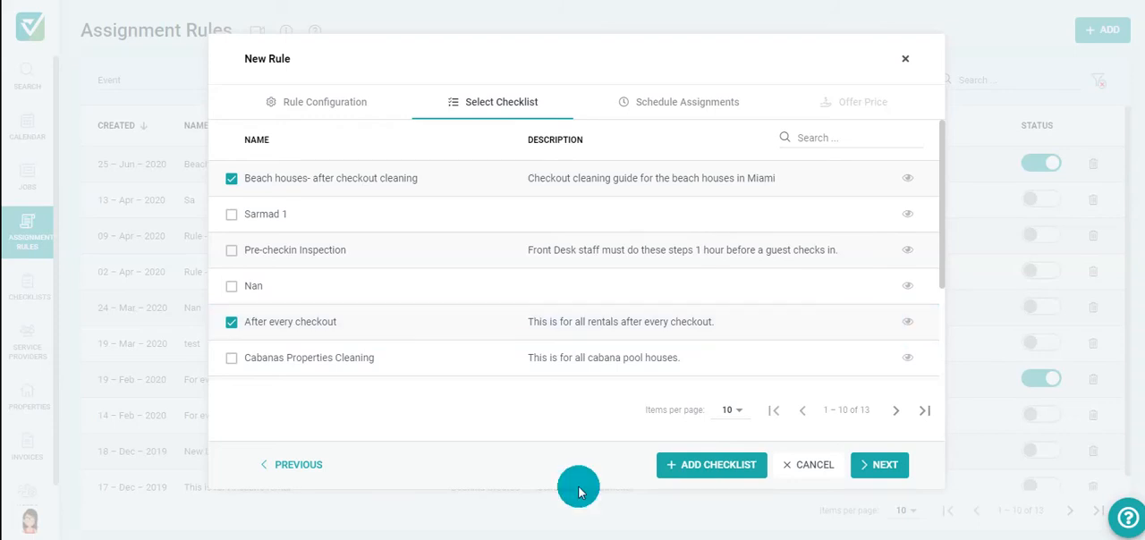
{"action": "left_click", "coordinate": [901, 471]}
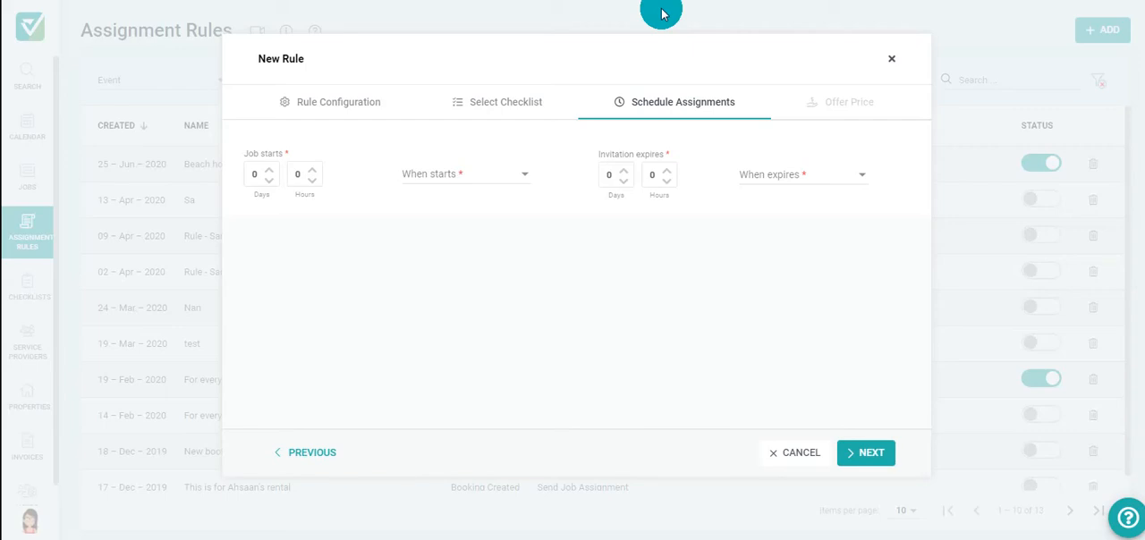
- Schedule the job to start 2 days after guests arrive
{"action": "left_click", "coordinate": [272, 171]}
{"action": "left_click", "coordinate": [273, 174]}
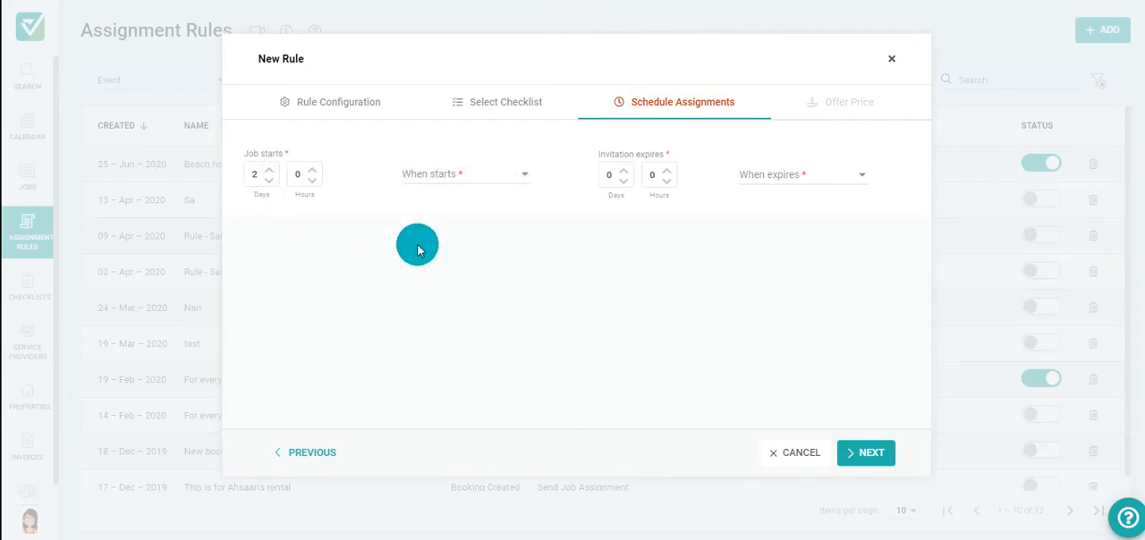
{"action": "left_click", "coordinate": [506, 181]}
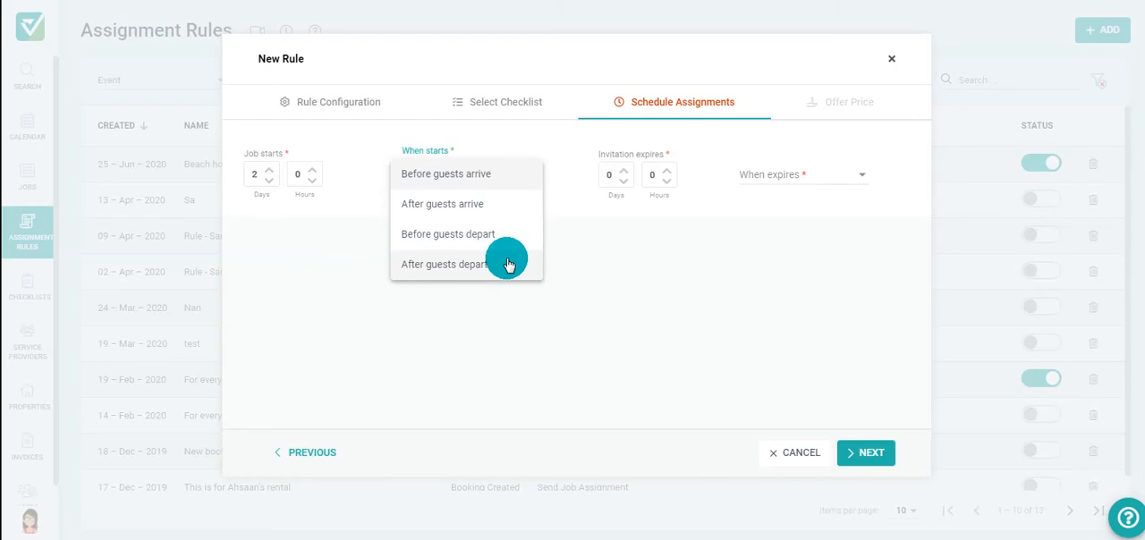
{"action": "left_click", "coordinate": [483, 204]}
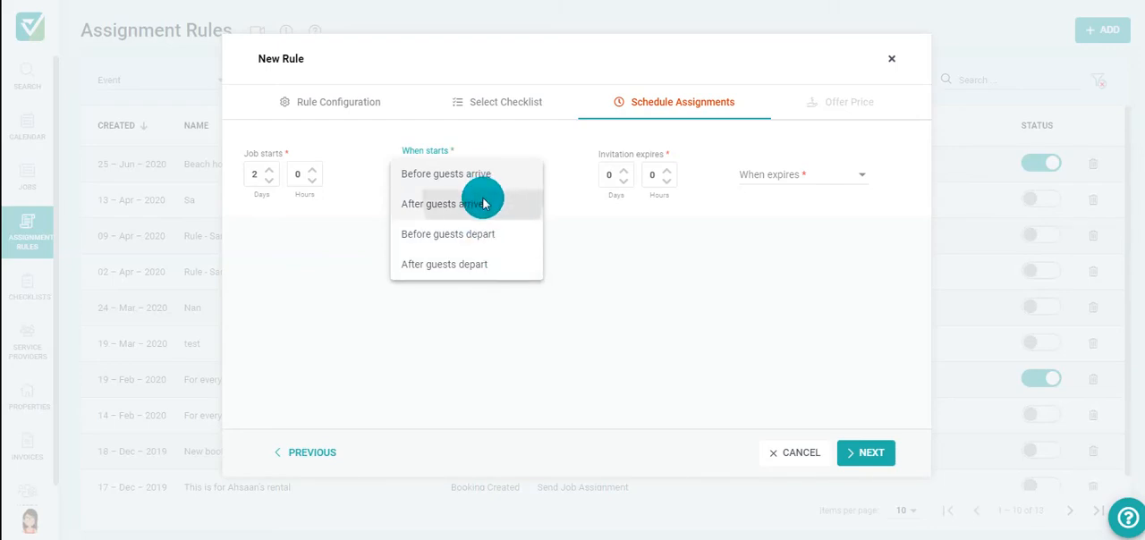
- Set the job invitation to expire 2 days before guests arrive
{"action": "left_click", "coordinate": [623, 171]}
{"action": "left_click", "coordinate": [624, 171]}
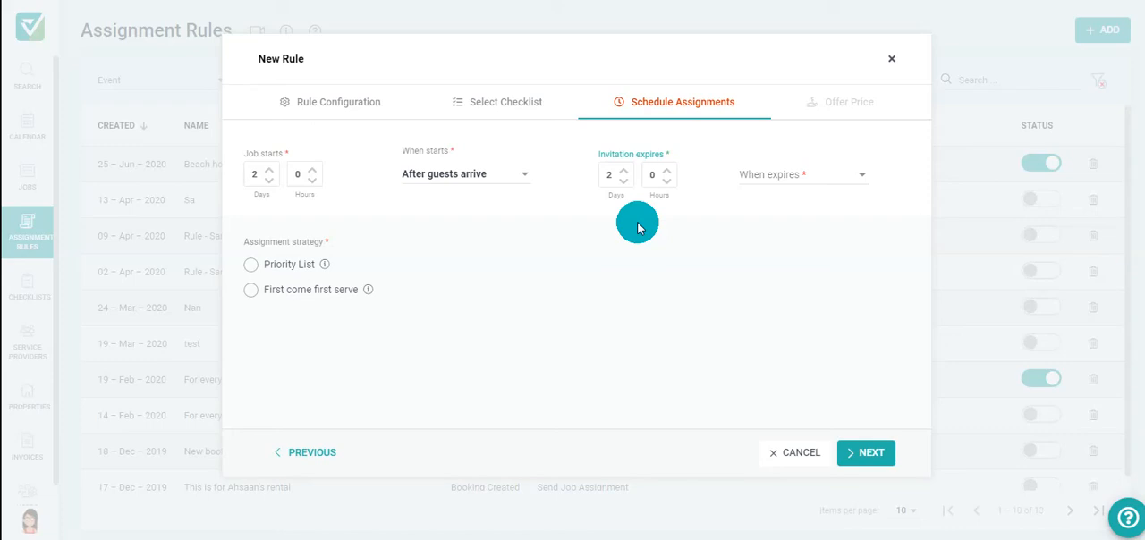
{"action": "left_click", "coordinate": [835, 179]}
{"action": "left_click", "coordinate": [828, 203]}
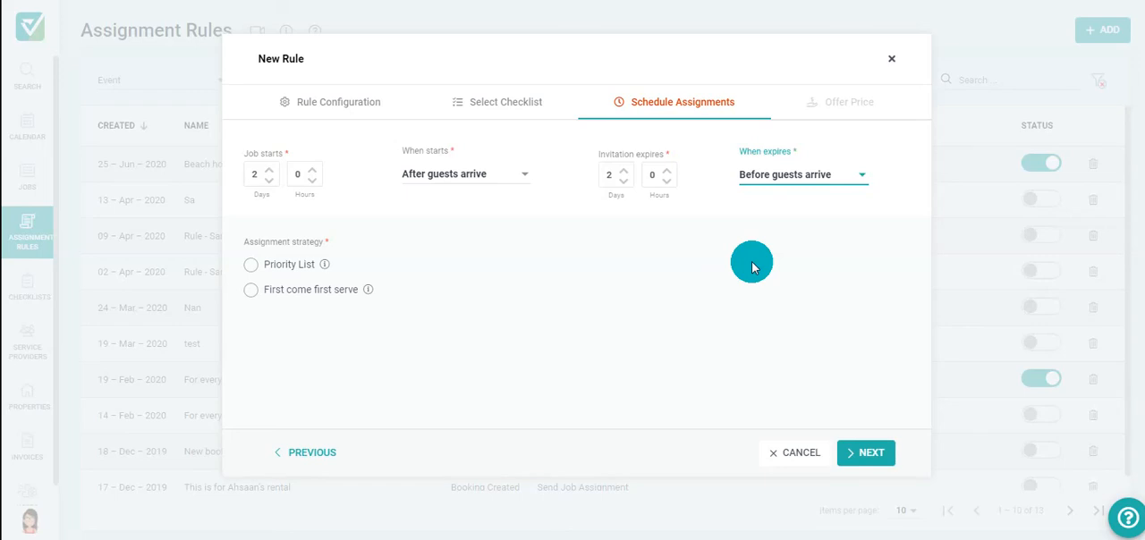
- Set the assignment strategy to Priority List, trying First come first serve in between
{"action": "mouse_move", "coordinate": [350, 257]}
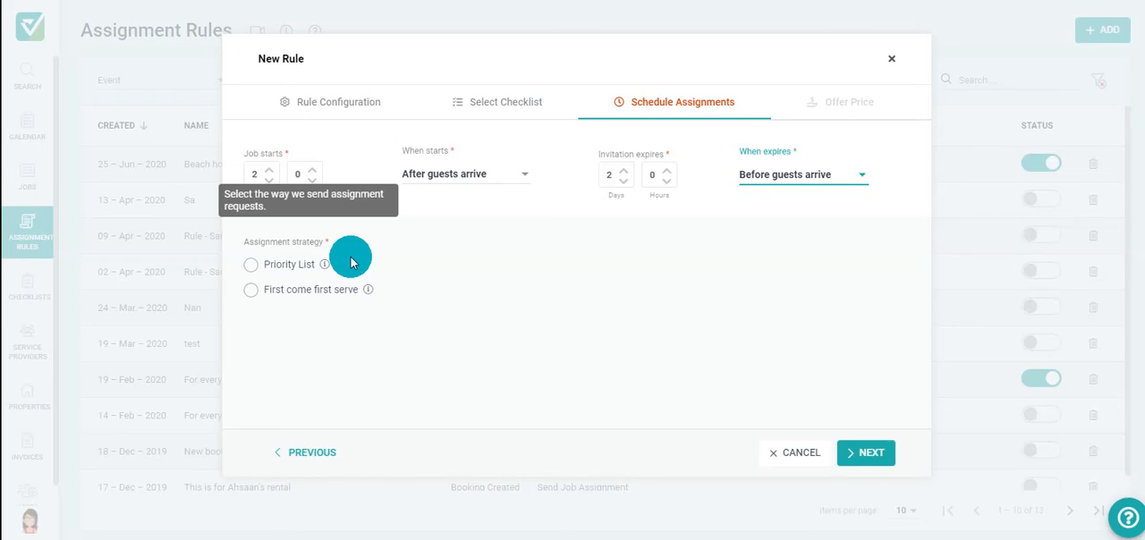
{"action": "left_click", "coordinate": [251, 266]}
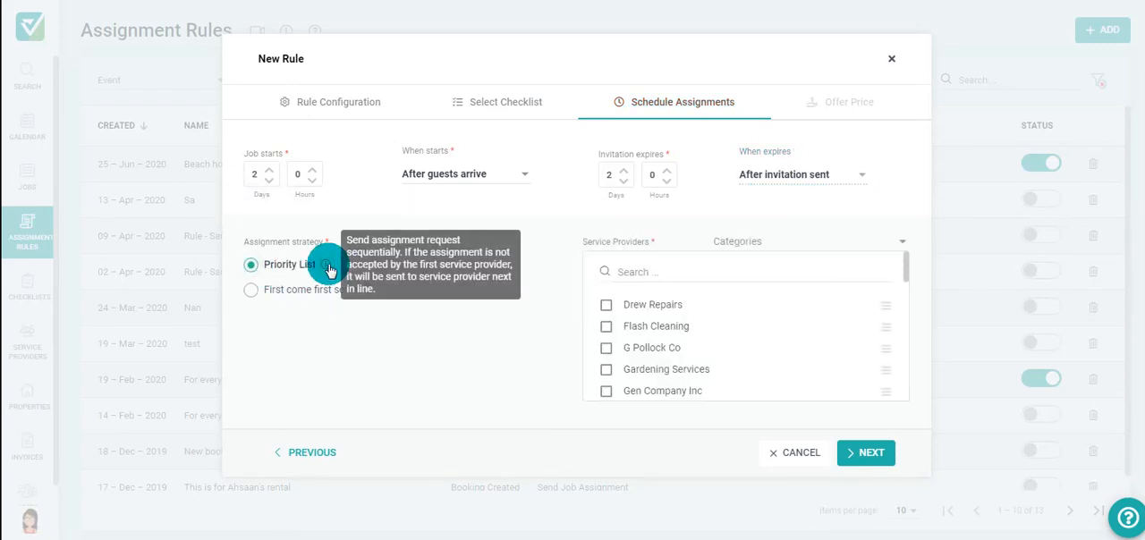
{"action": "left_click", "coordinate": [248, 294]}
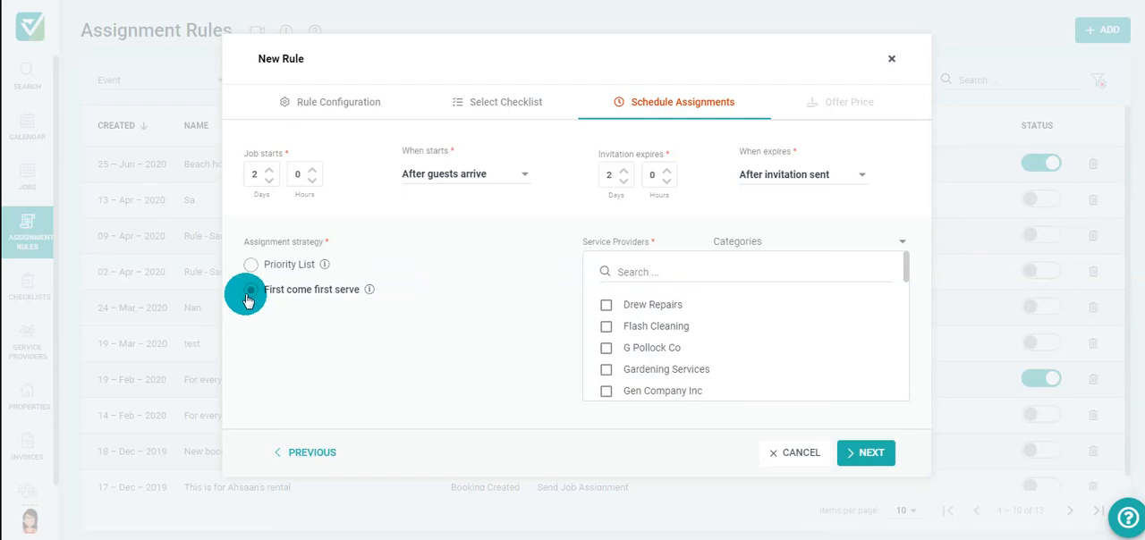
{"action": "left_click", "coordinate": [250, 268]}
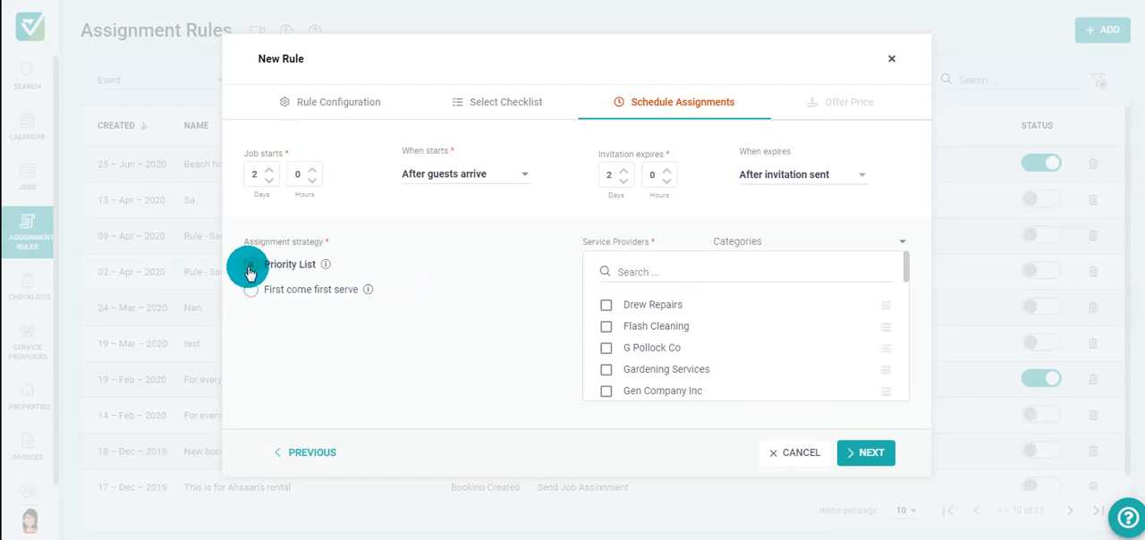
- Select Drew Repairs, Flash Cleaning and G Pollock Co as service providers and continue to the offer price
{"action": "left_click", "coordinate": [606, 305]}
{"action": "left_click", "coordinate": [607, 327]}
{"action": "left_click", "coordinate": [606, 347]}
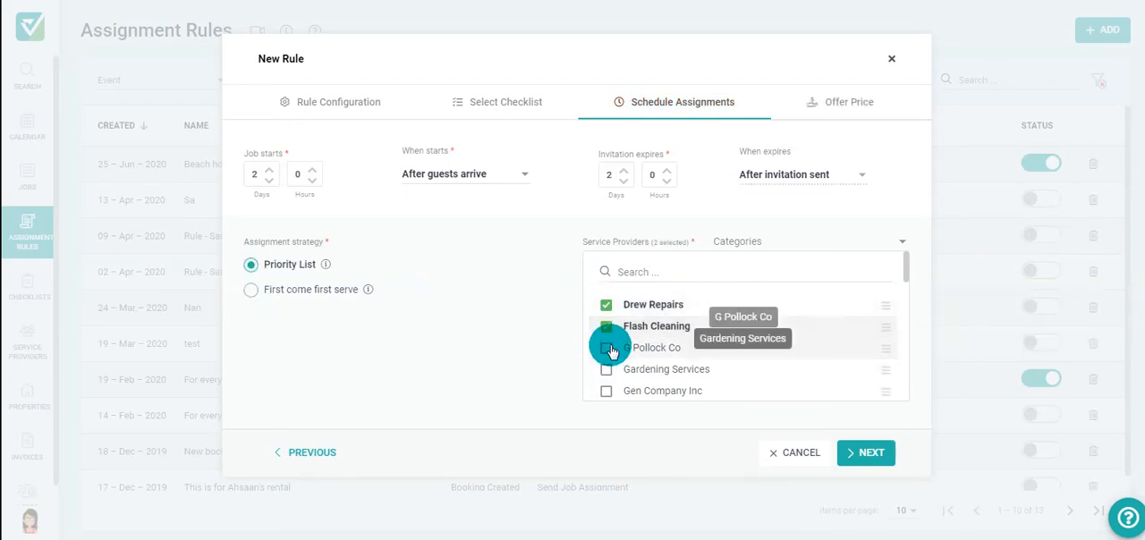
{"action": "left_click", "coordinate": [884, 455]}
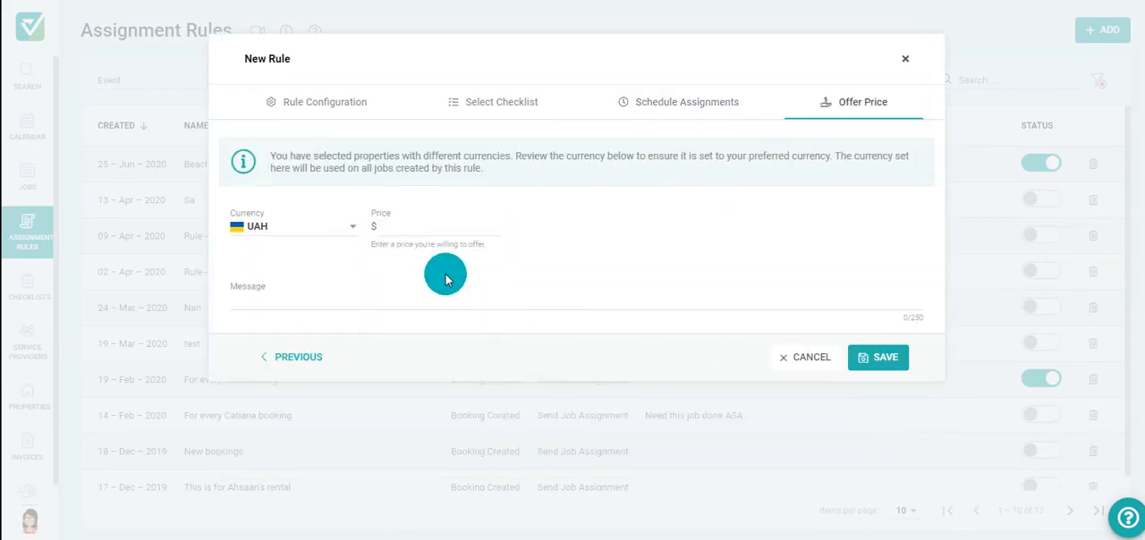
- Set the offer price to 100, add the message "see you soon", and save the rule
{"action": "left_click", "coordinate": [396, 225]}
{"action": "type", "text": "100"}
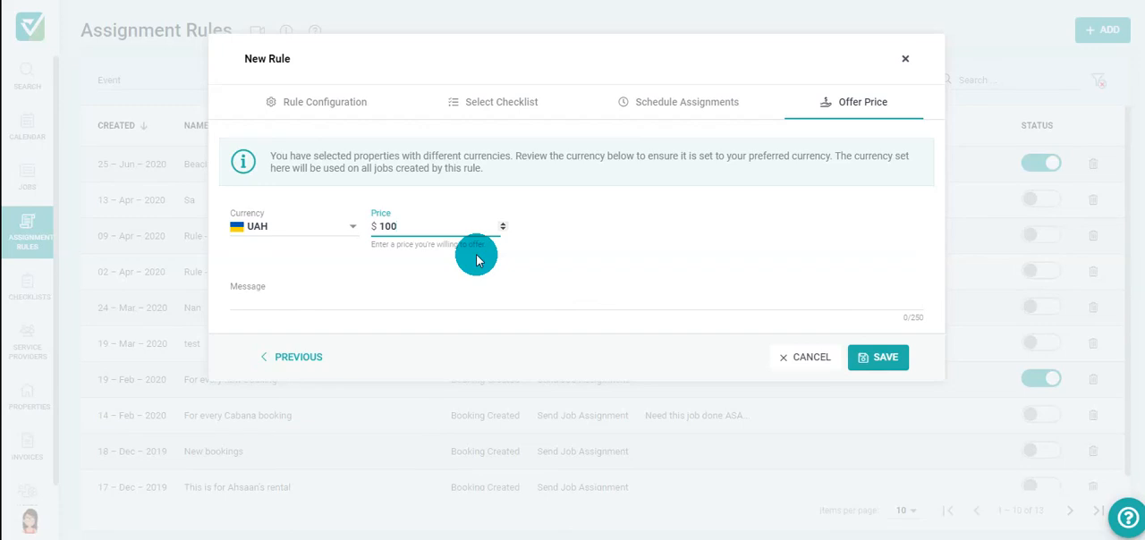
{"action": "left_click", "coordinate": [338, 303]}
{"action": "type", "text": "see you soon"}
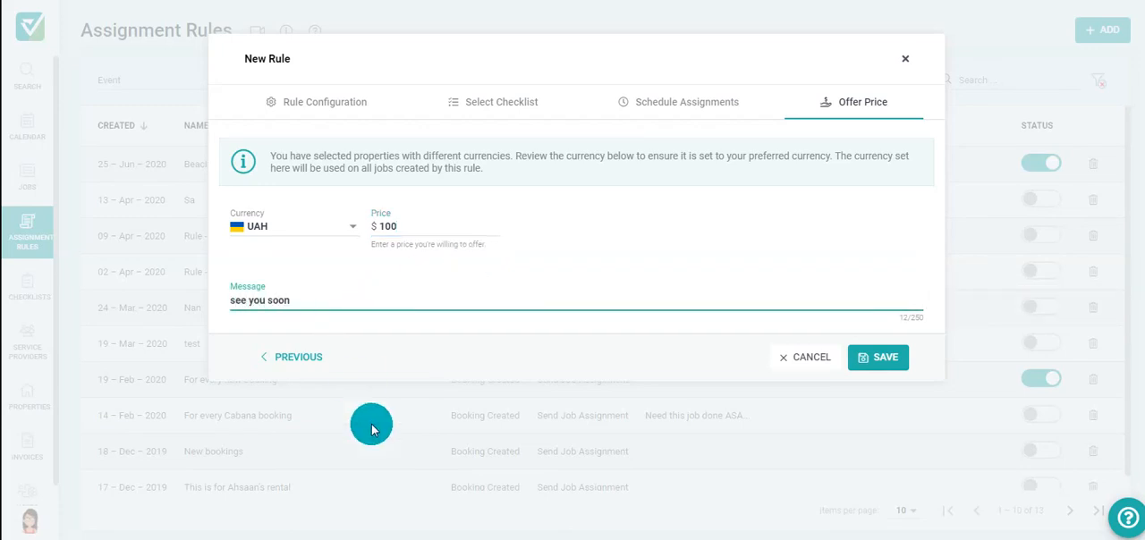
{"action": "left_click", "coordinate": [864, 369]}
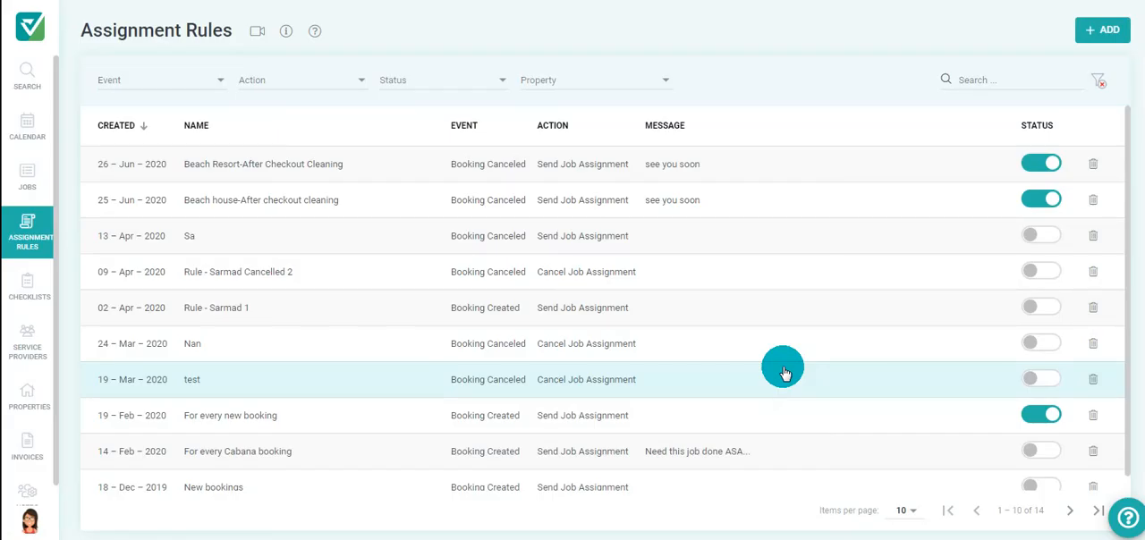